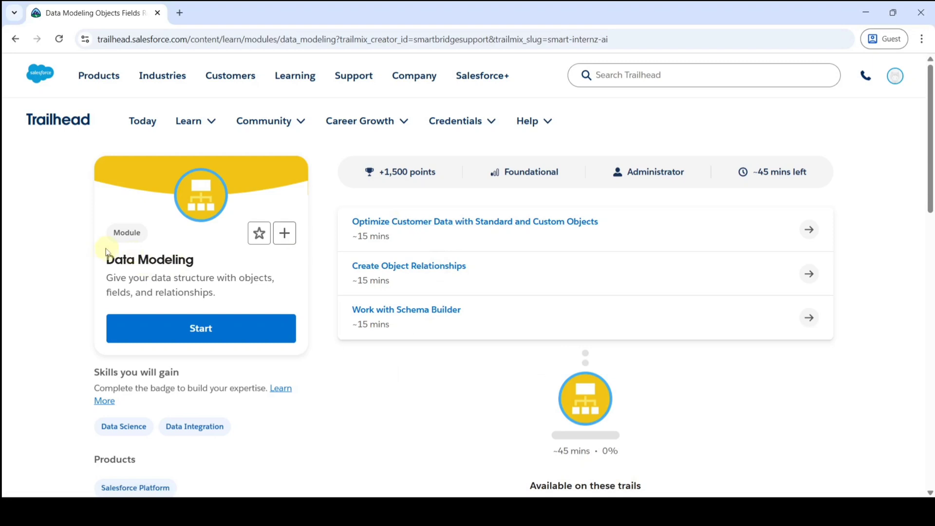
Open the Optimize Customer Data with Standard and Custom Objects unit and scroll to its Offer challenge.
click(416, 227)
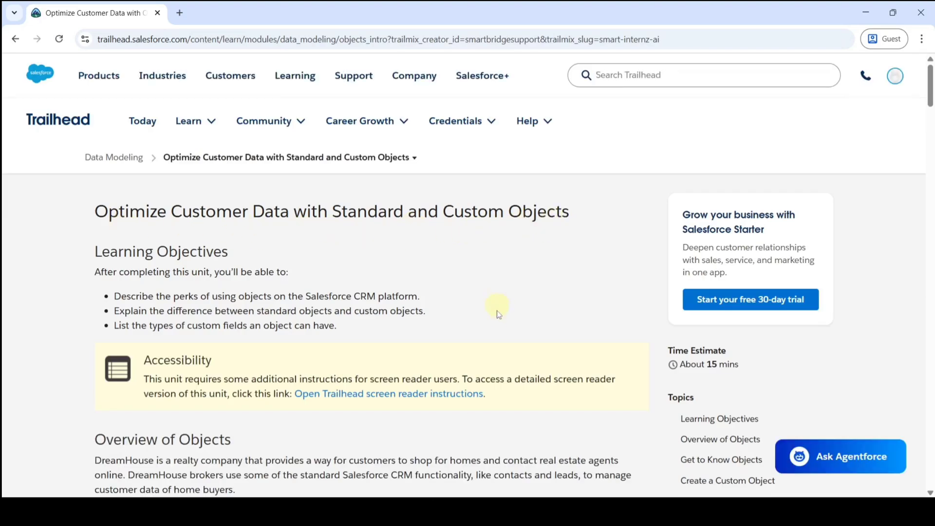
scroll(497, 311, down, 10)
scroll(501, 316, down, 20)
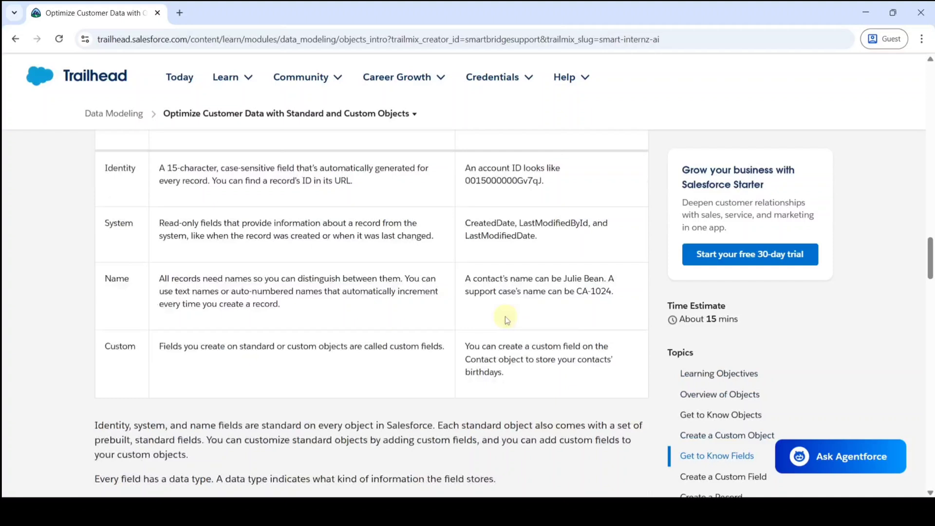
scroll(504, 317, down, 20)
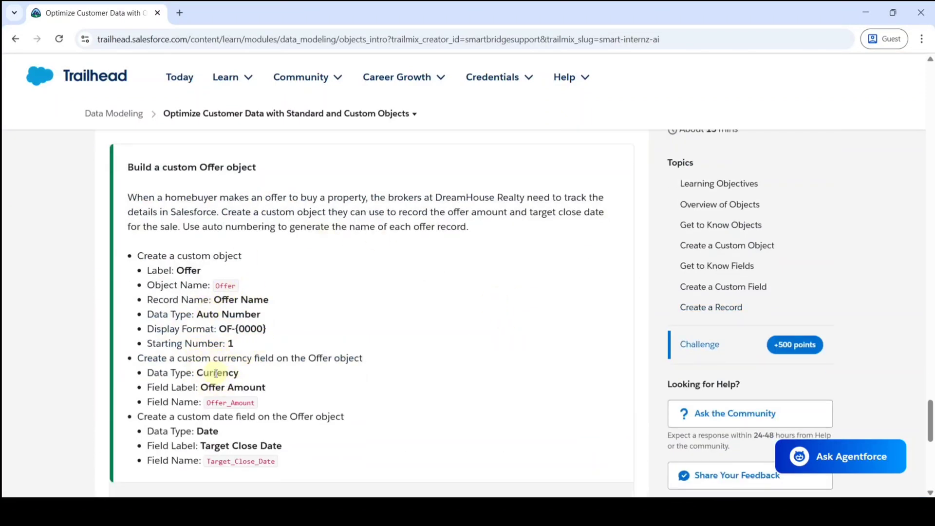
scroll(270, 331, down, 1)
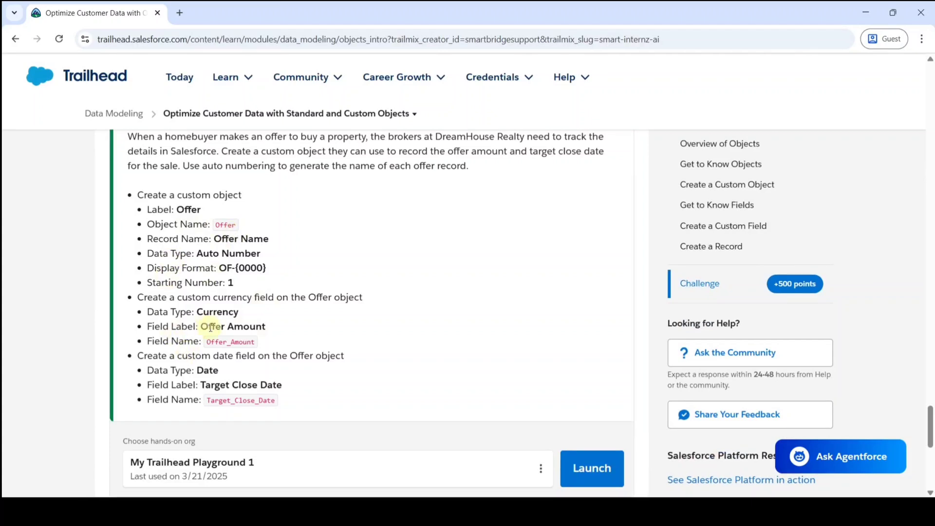
scroll(219, 325, down, 1)
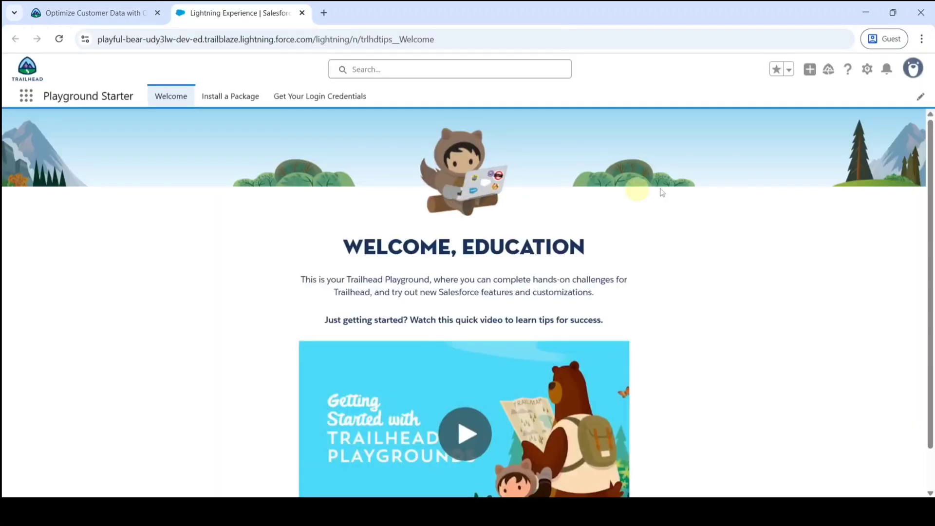
Open Setup for the playground org, then return to the Trailhead challenge instructions.
click(867, 73)
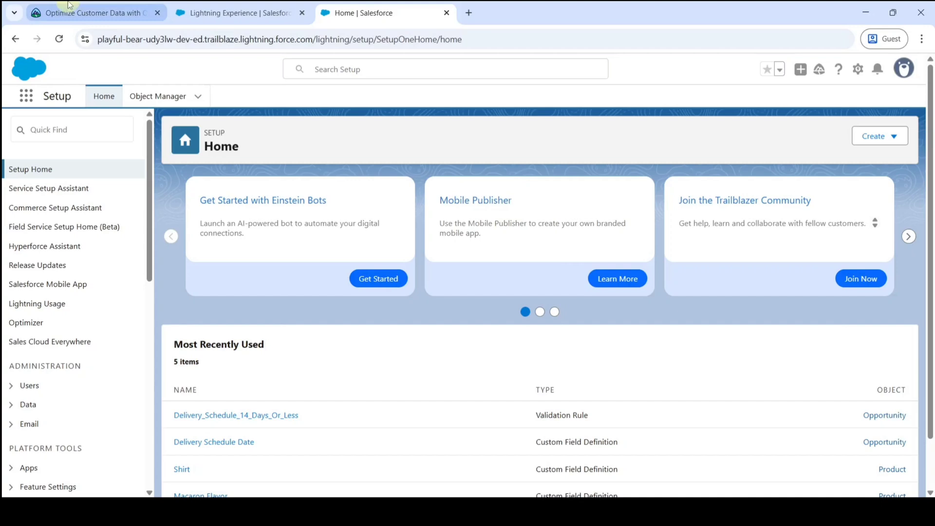
click(70, 6)
scroll(300, 329, up, 1)
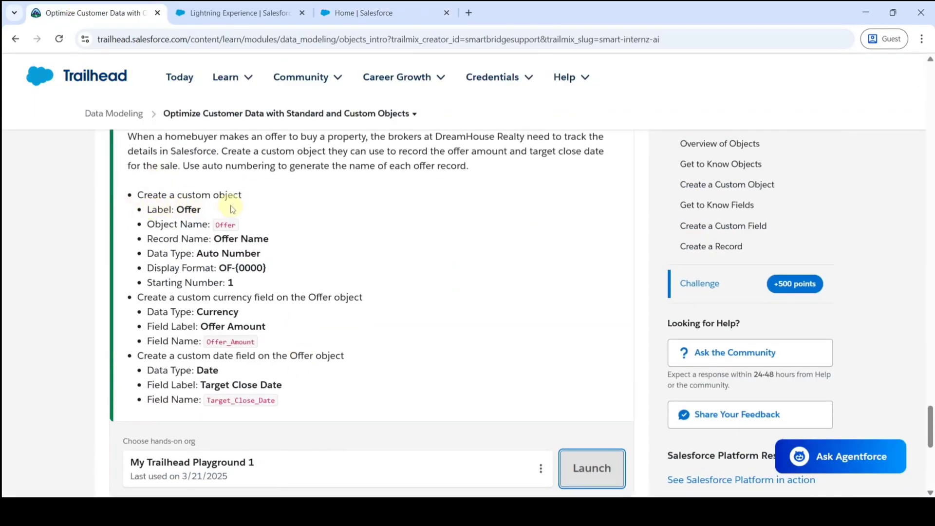
Copy the label 'Offer' from the challenge instructions.
double_click(180, 209)
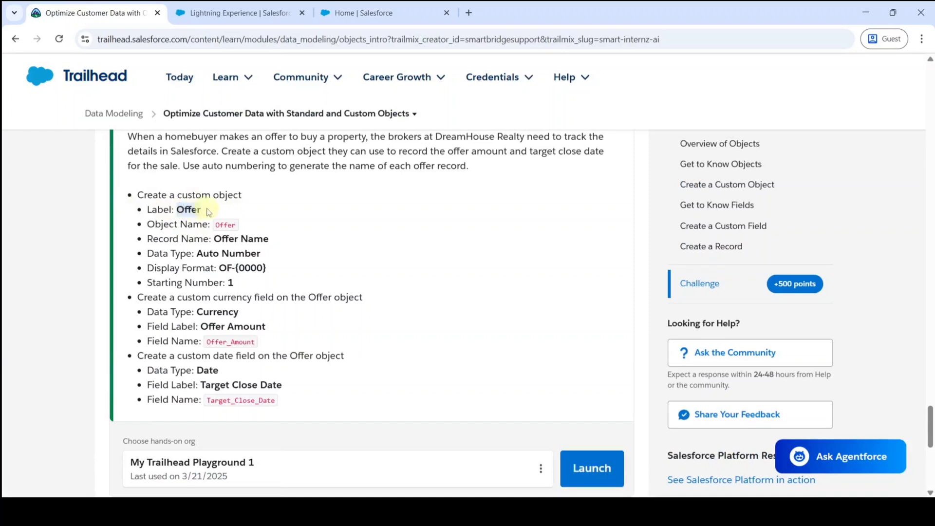
right_click(189, 210)
click(225, 226)
Go to Object Manager in the Setup tab and open its Create menu.
click(355, 13)
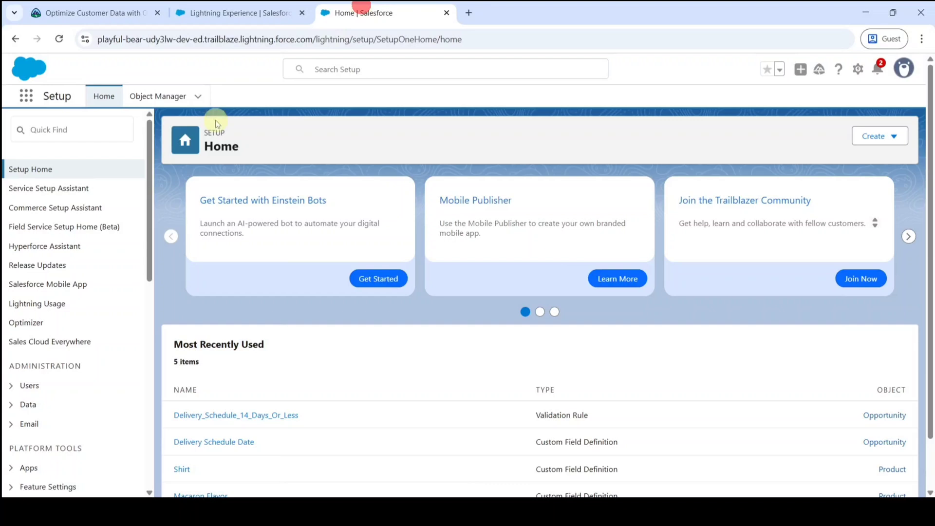
click(163, 98)
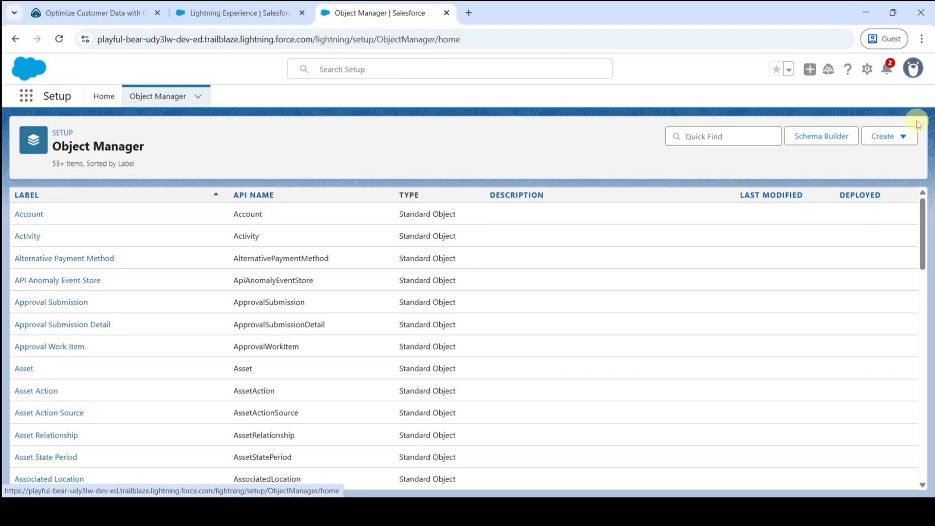
click(888, 136)
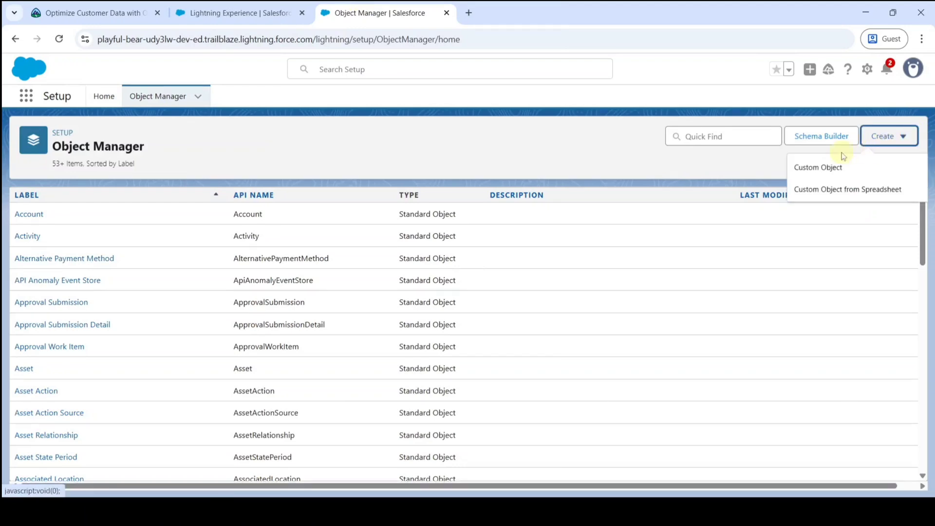
Start a new custom object labelled Offer with plural label Offers.
click(812, 166)
click(239, 293)
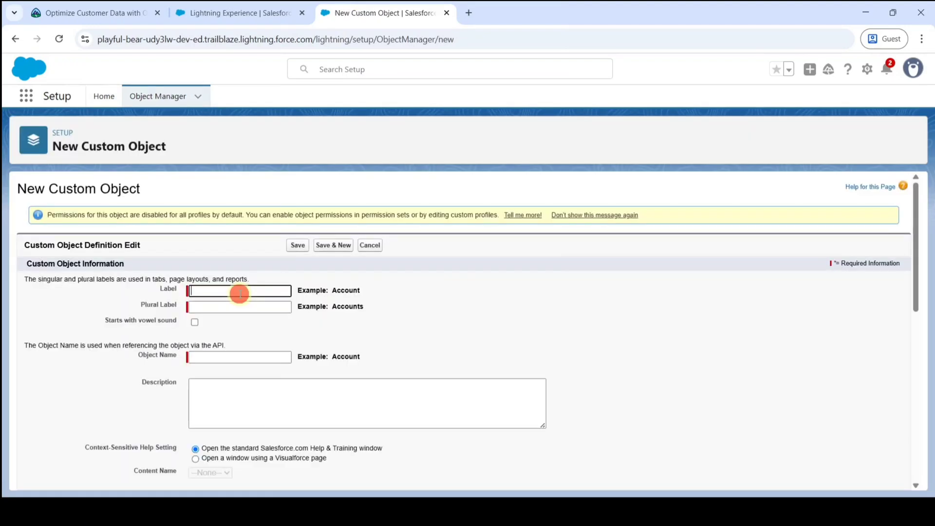
text(Offer)
click(243, 272)
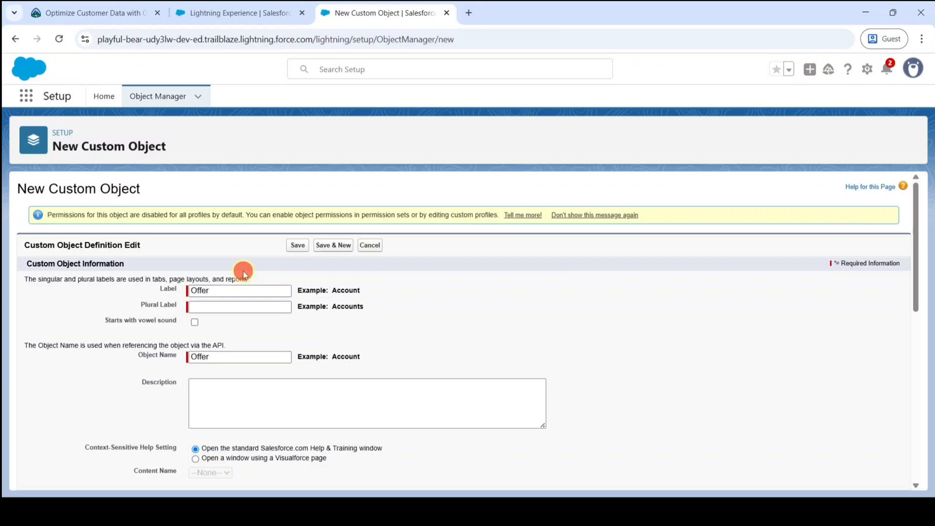
scroll(248, 277, down, 1)
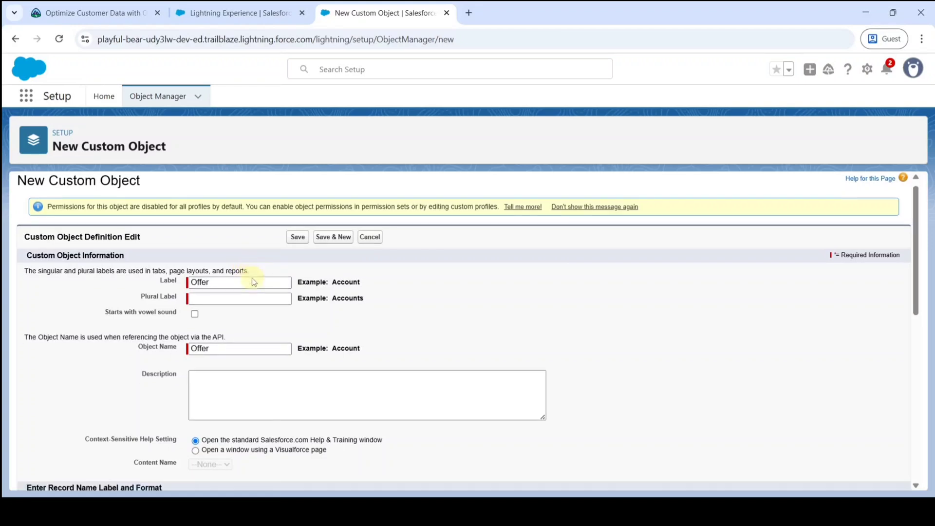
click(224, 245)
text(Offer)
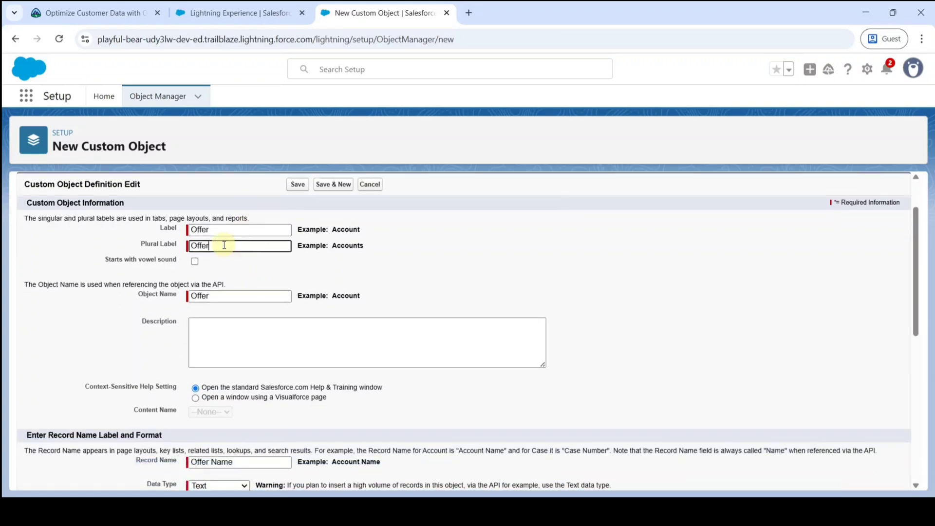
text(s)
scroll(279, 264, down, 3)
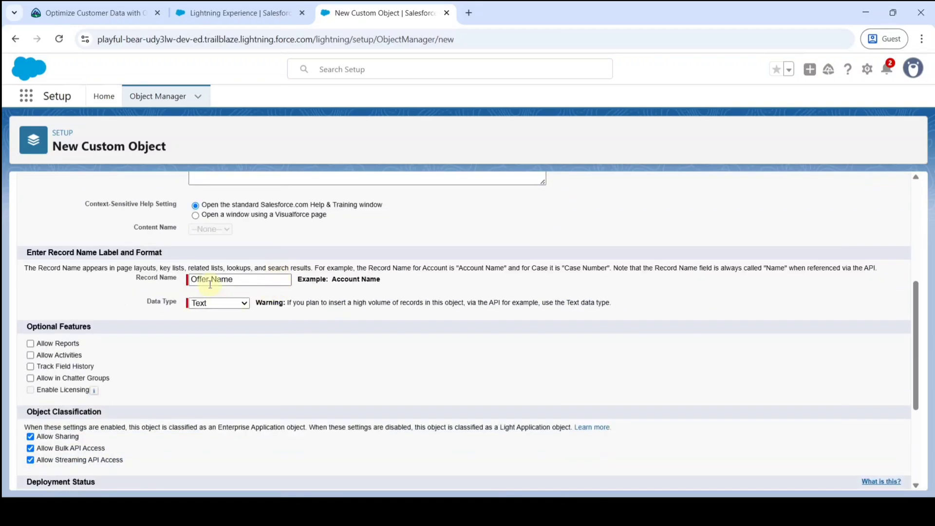
scroll(213, 281, down, 1)
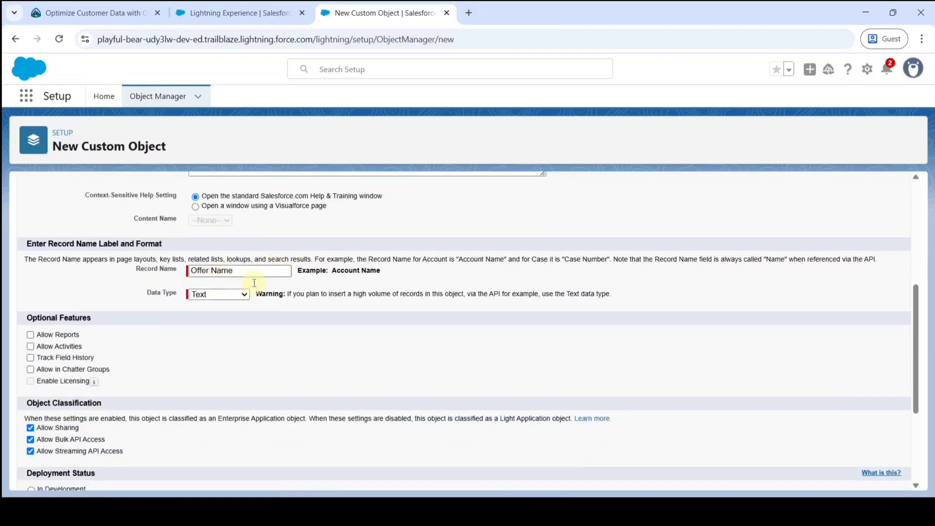
Make the record name Auto Number with format OF-{0000} starting at 1, and save.
click(214, 242)
click(221, 269)
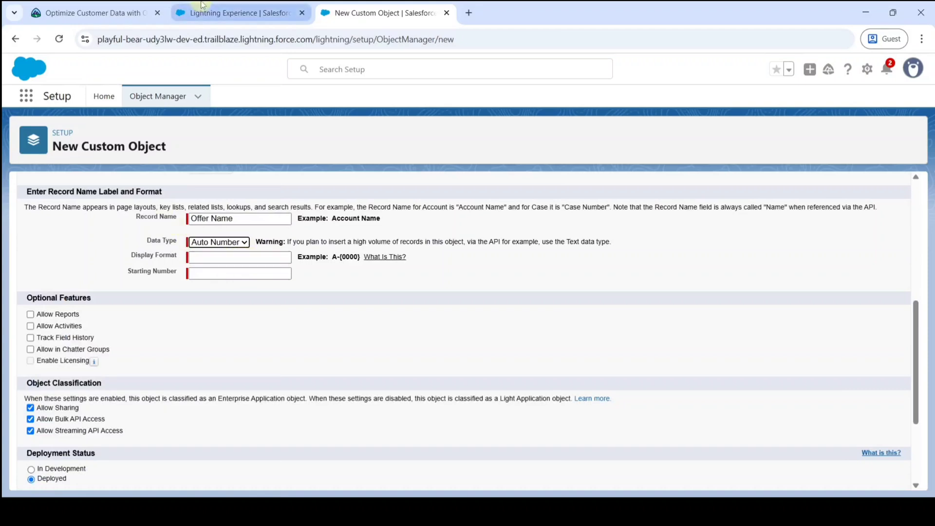
click(92, 13)
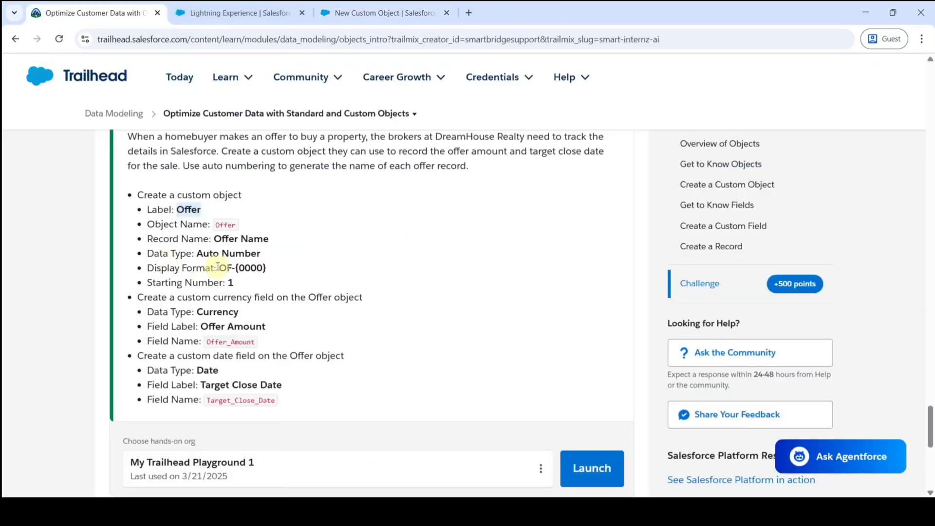
drag(220, 267, 279, 266)
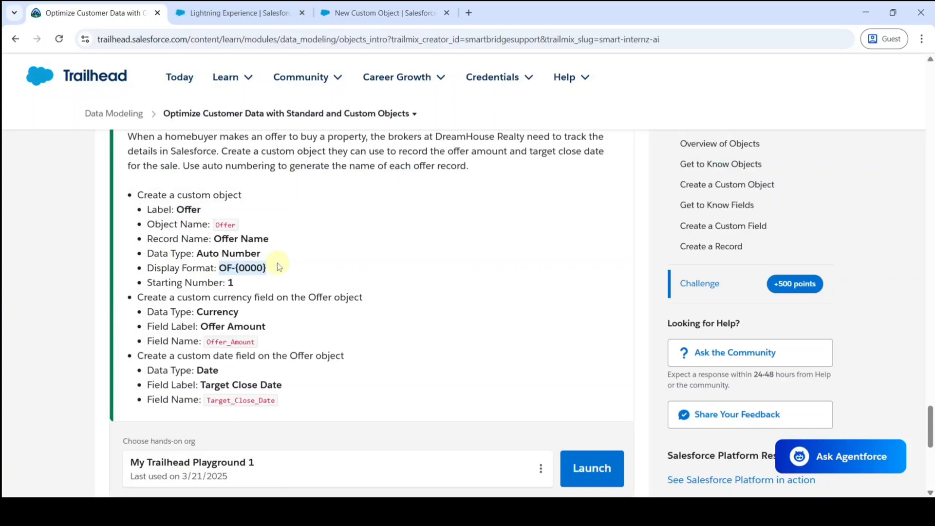
click(378, 7)
click(205, 256)
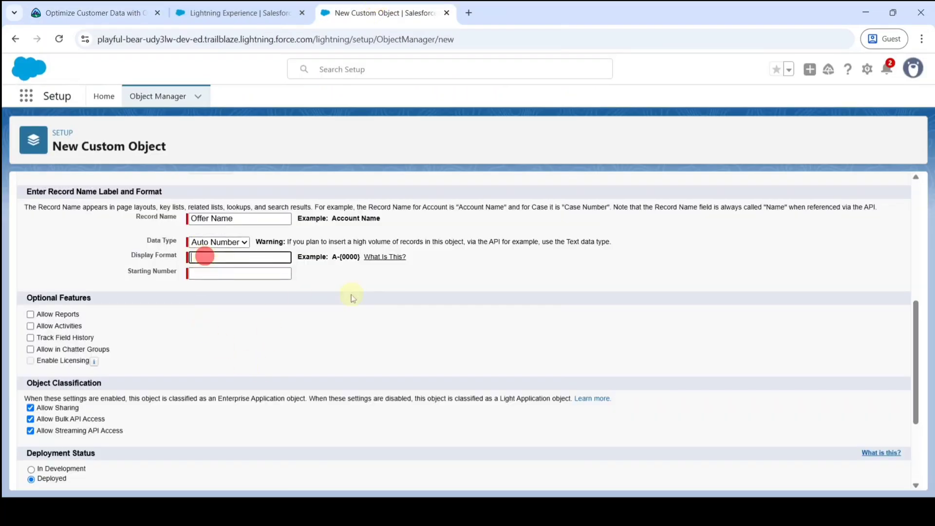
key(ctrl+v)
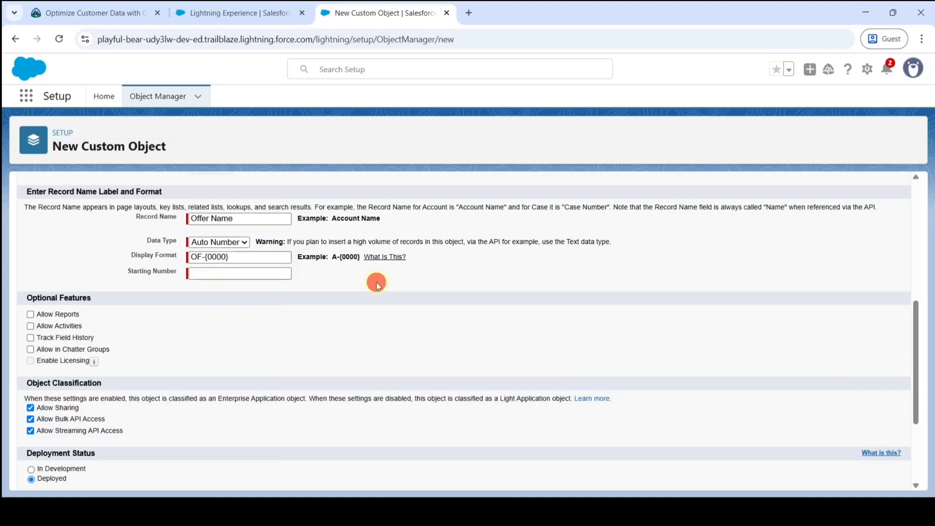
click(378, 284)
click(253, 274)
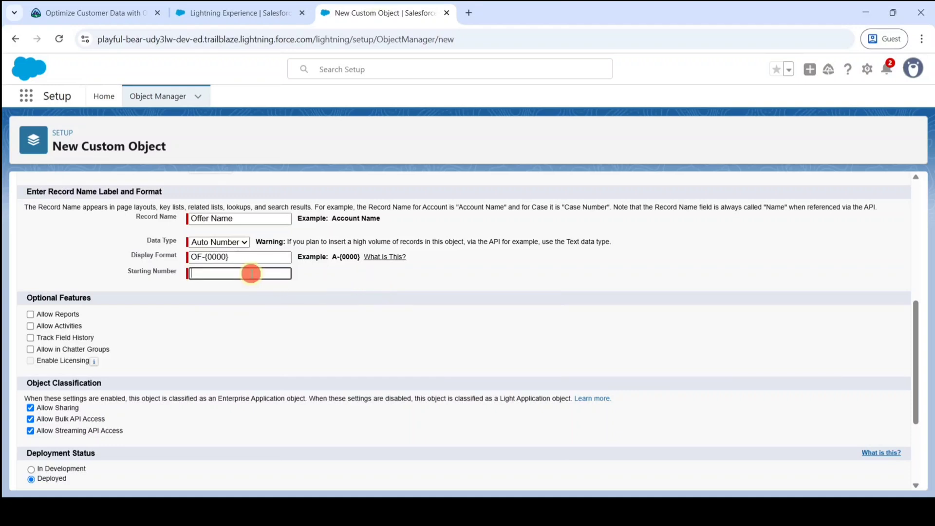
text(1)
scroll(272, 306, down, 3)
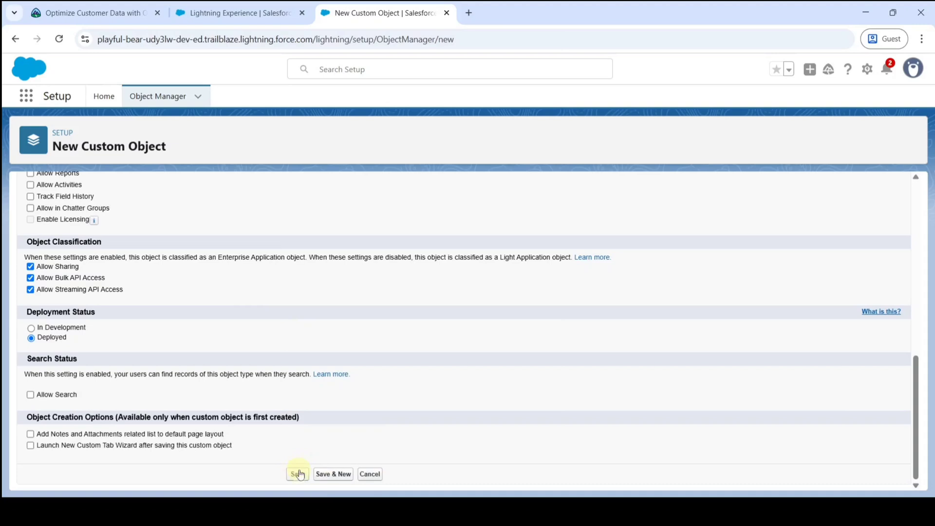
click(296, 475)
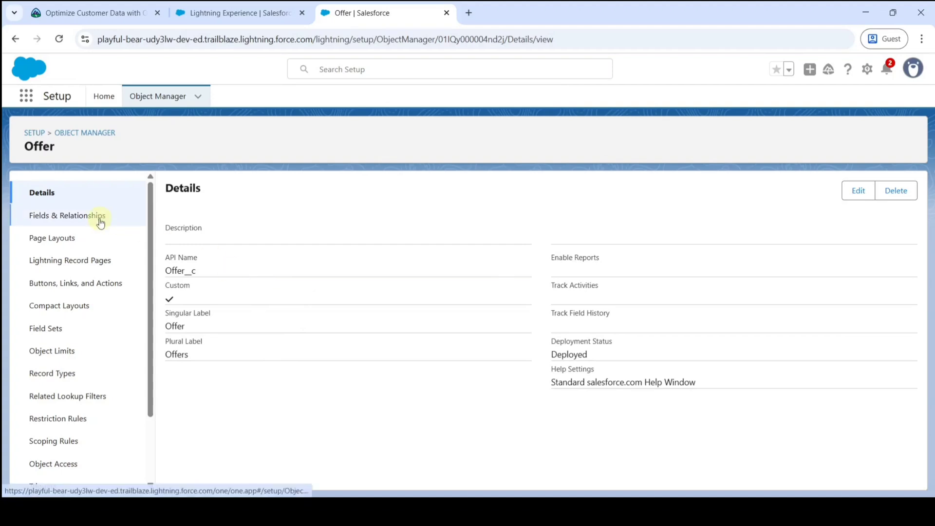
View the Offer fields list, showing Offer Name as Auto Number, then return to Trailhead.
click(100, 223)
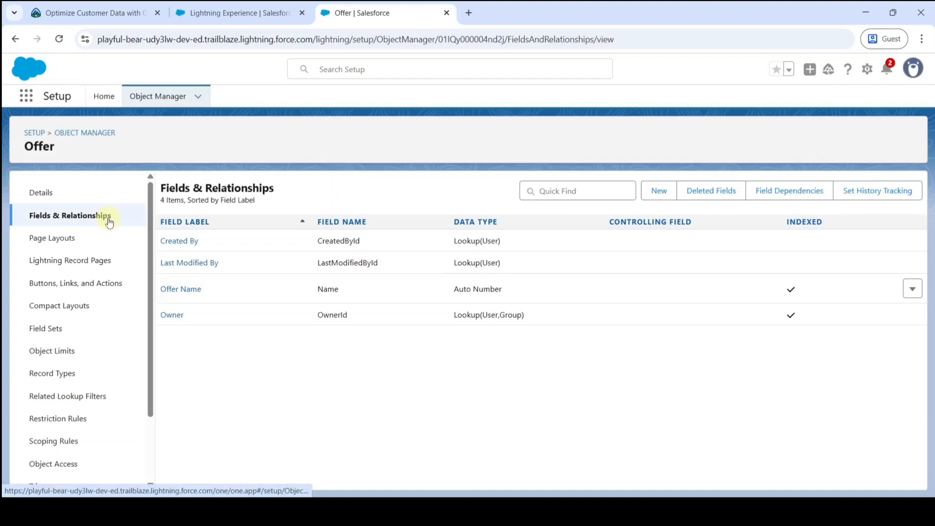
click(97, 13)
scroll(255, 270, down, 1)
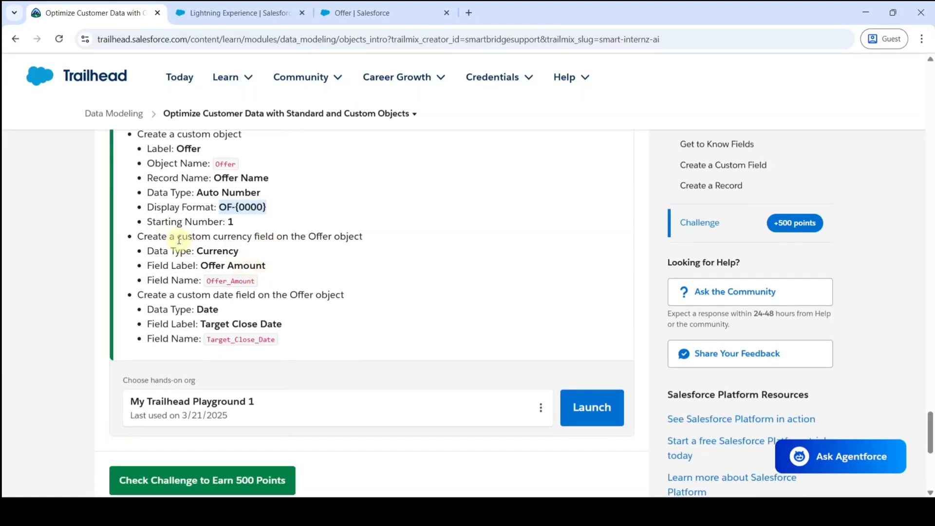
Copy the 'Offer Amount' field label from the challenge instructions.
drag(178, 238, 275, 238)
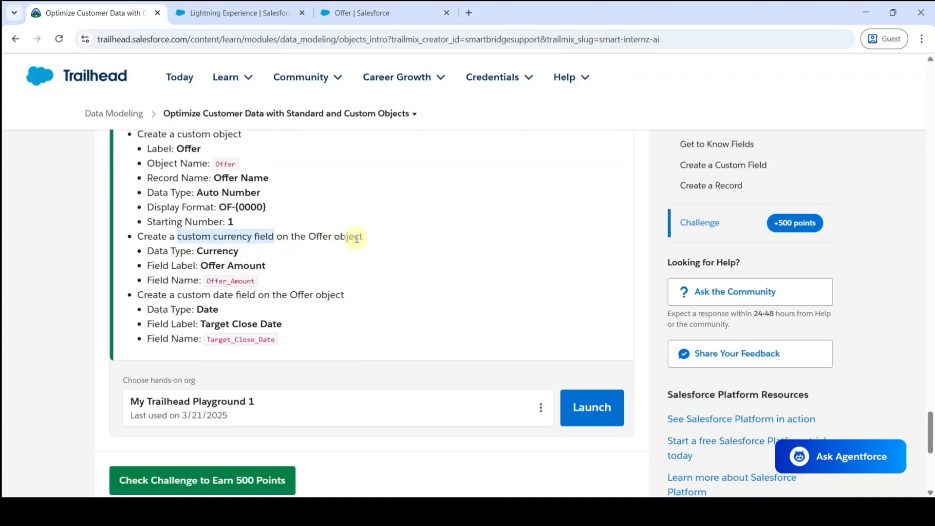
click(248, 260)
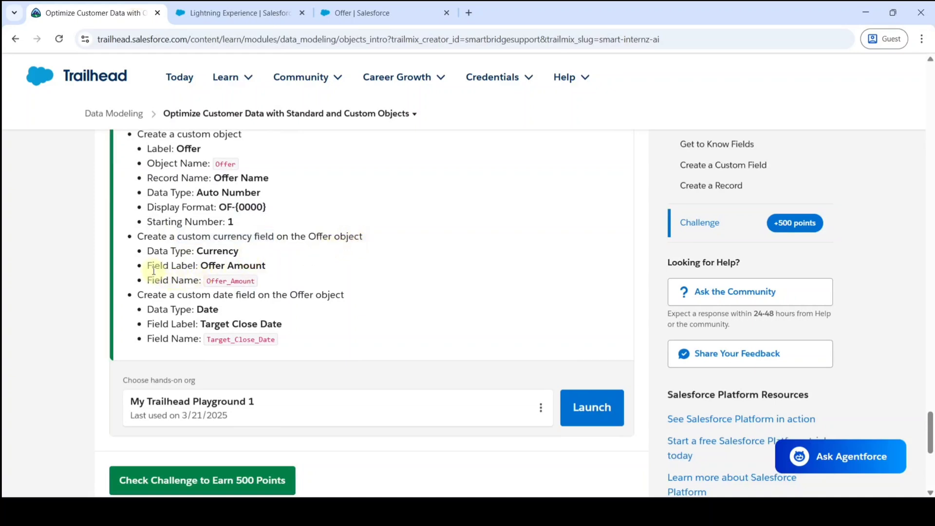
drag(201, 265, 267, 267)
right_click(257, 266)
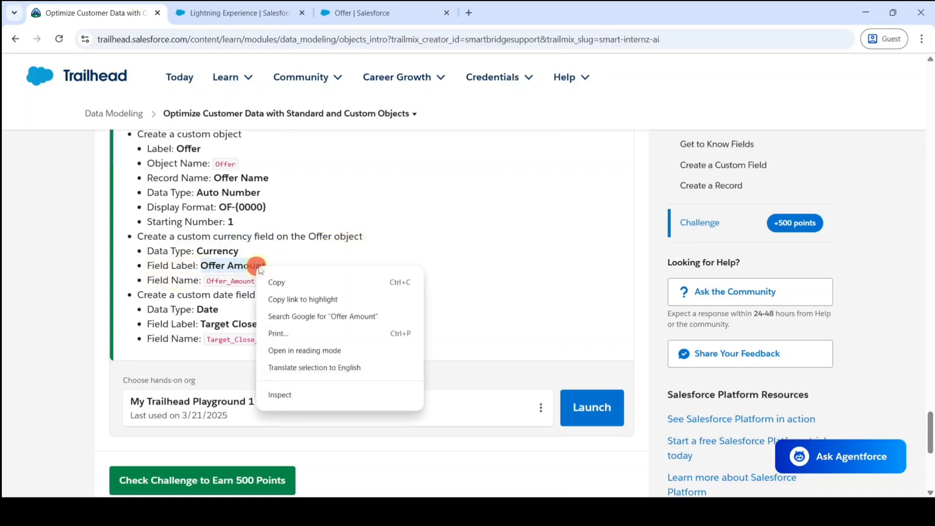
click(291, 280)
Start a new Currency custom field on the Offer object.
click(381, 6)
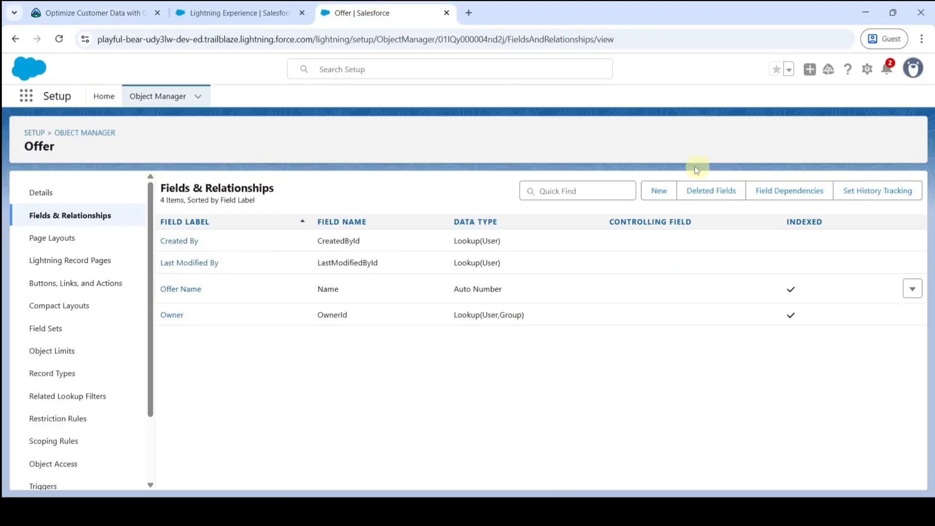
click(657, 191)
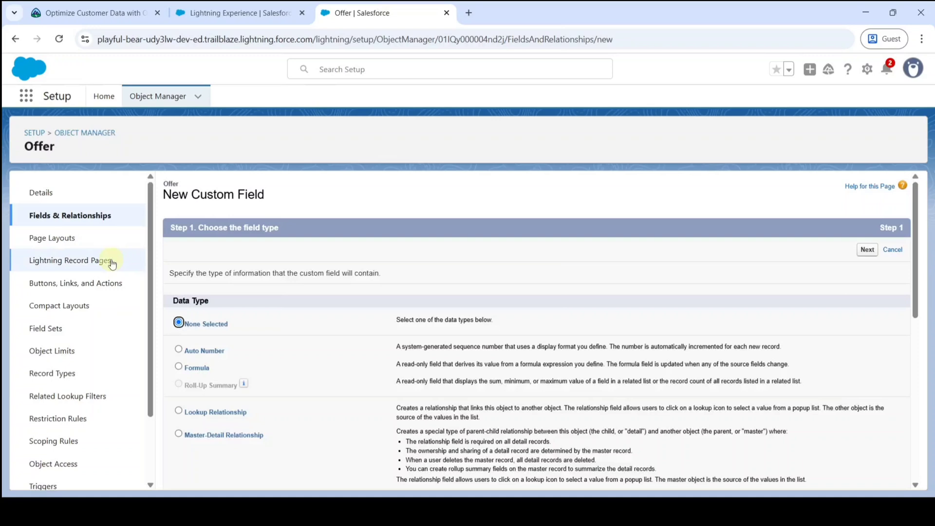
scroll(286, 319, down, 5)
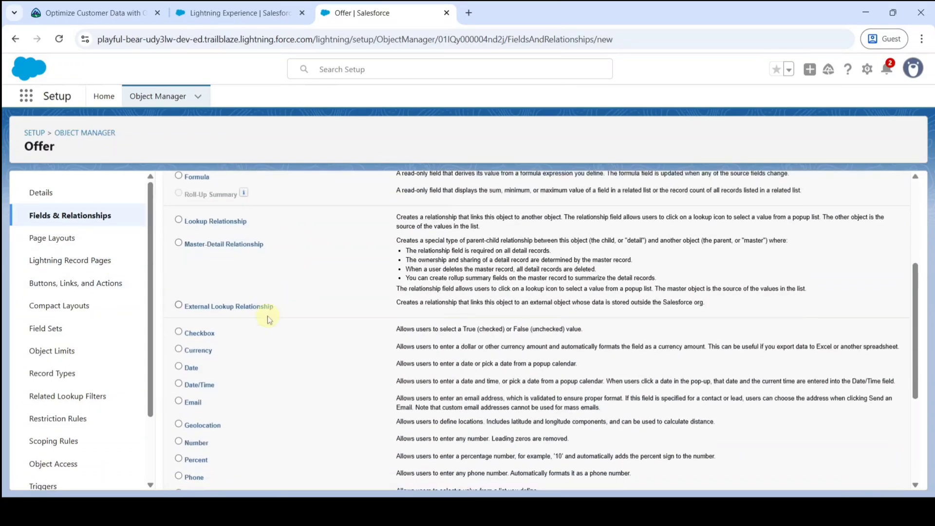
click(178, 297)
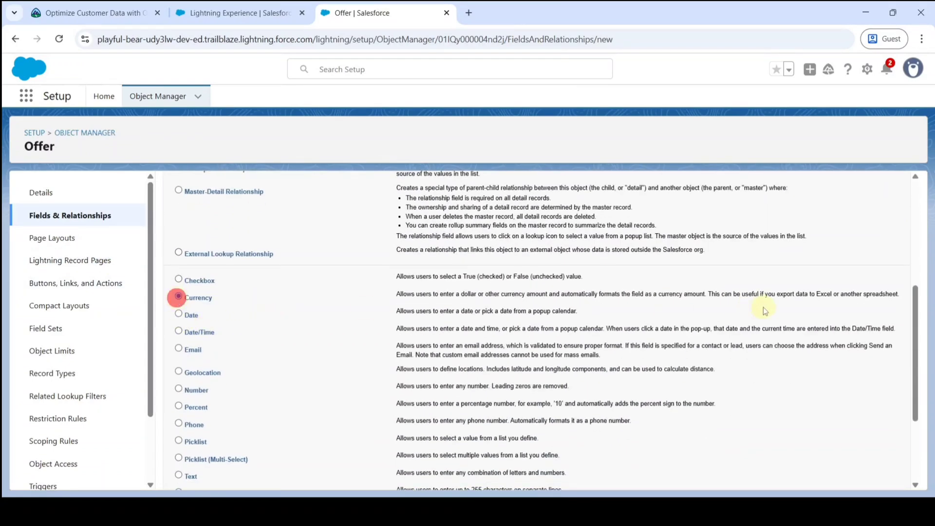
scroll(764, 307, up, 5)
click(865, 251)
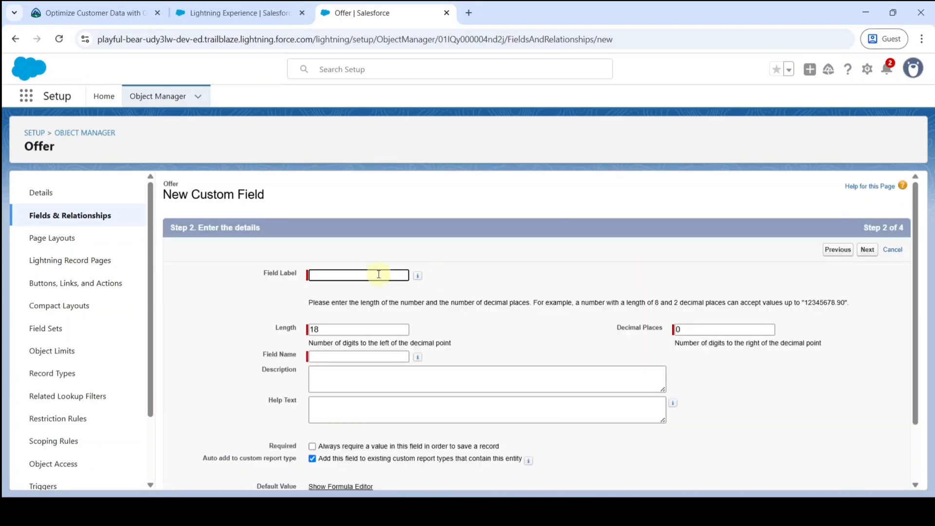
Label the field Offer Amount, keep default visibility and layout, and Save & New.
click(376, 276)
key(ctrl+v)
click(472, 274)
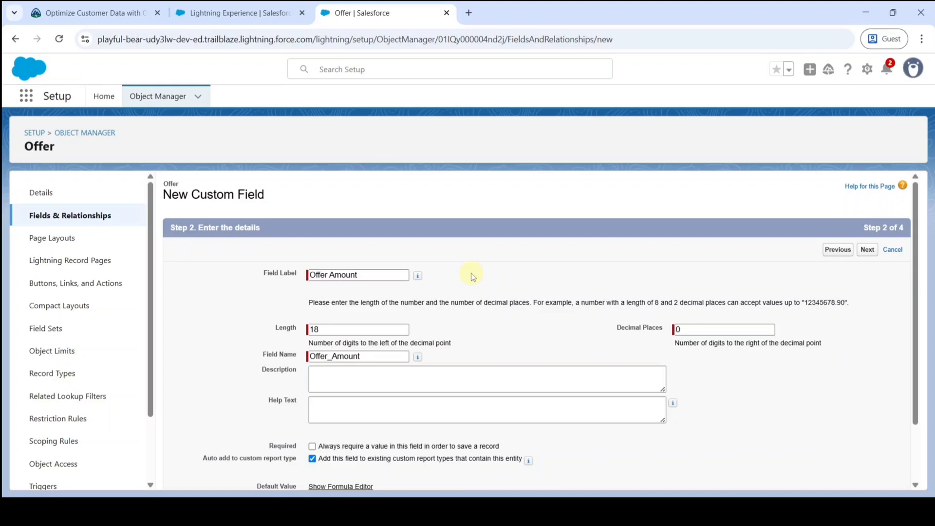
scroll(472, 276, down, 1)
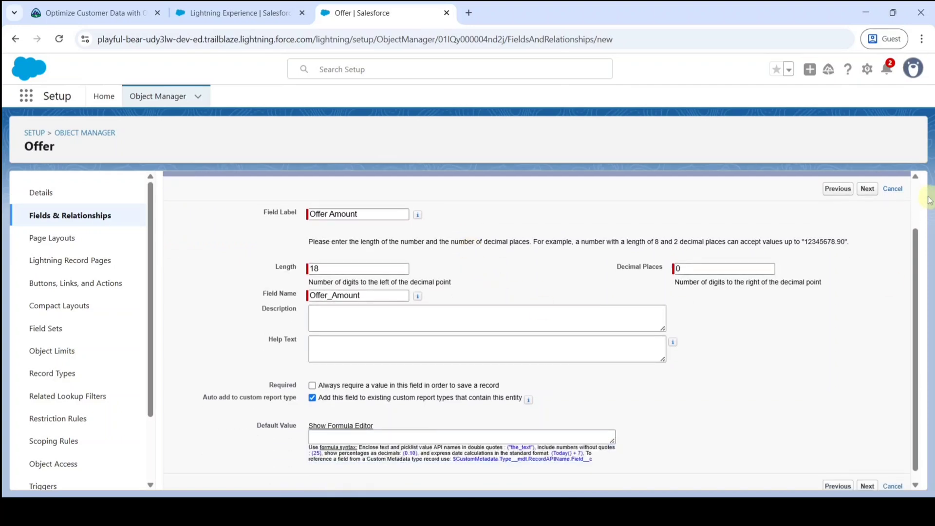
click(867, 191)
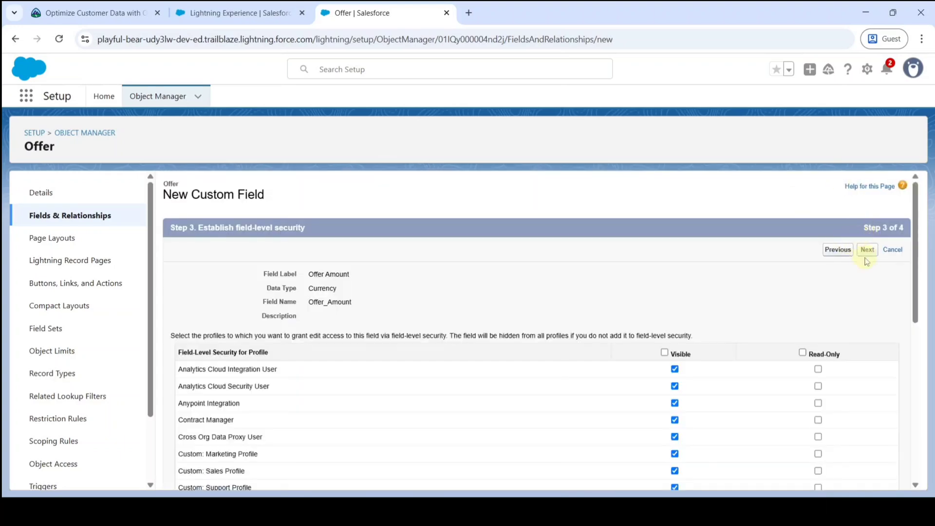
click(867, 251)
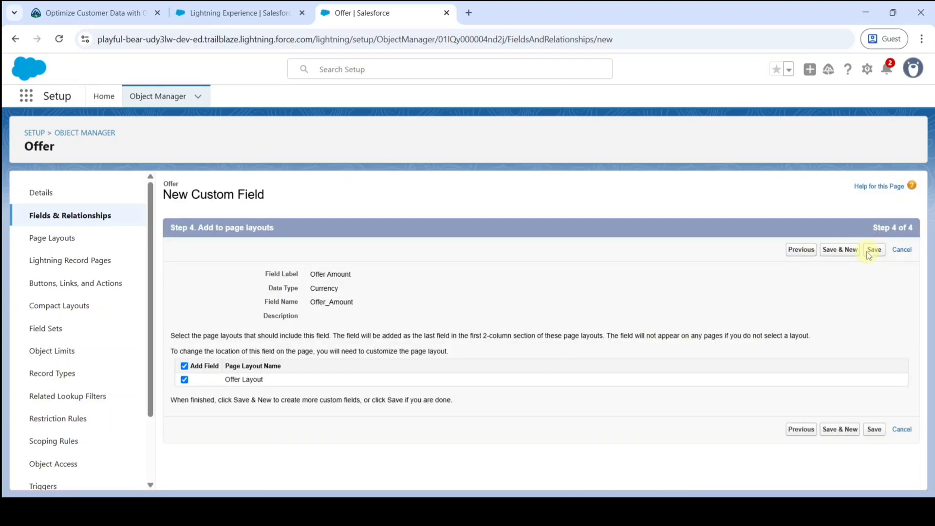
click(834, 254)
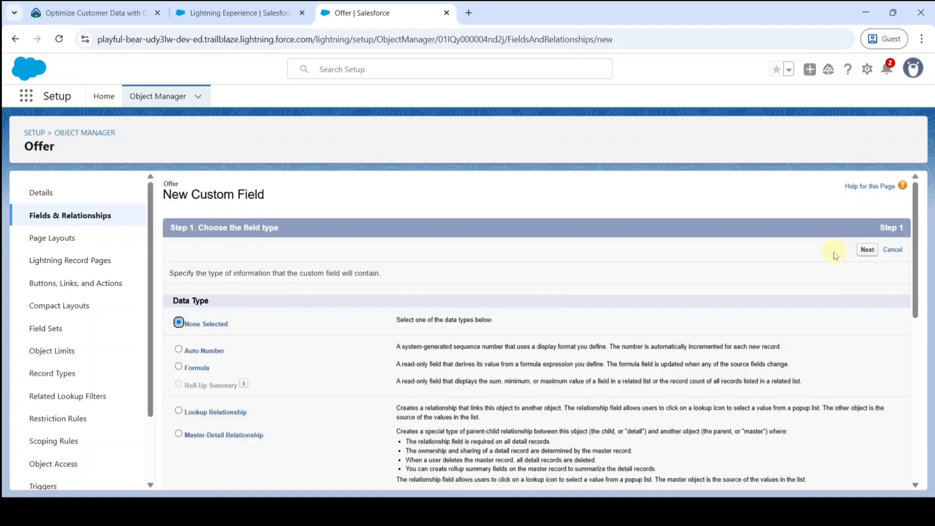
scroll(267, 351, down, 3)
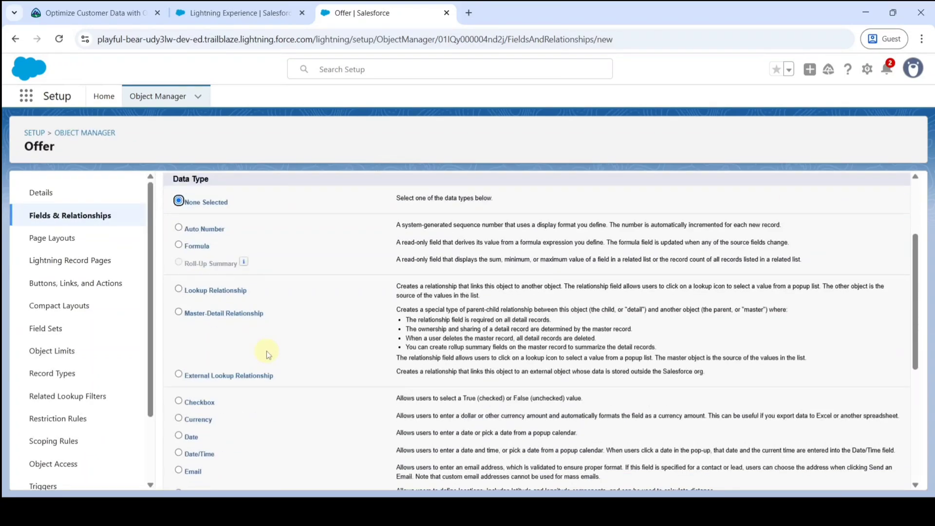
Copy the 'Target Close Date' label from the challenge's date-field instructions.
click(39, 9)
scroll(374, 343, down, 2)
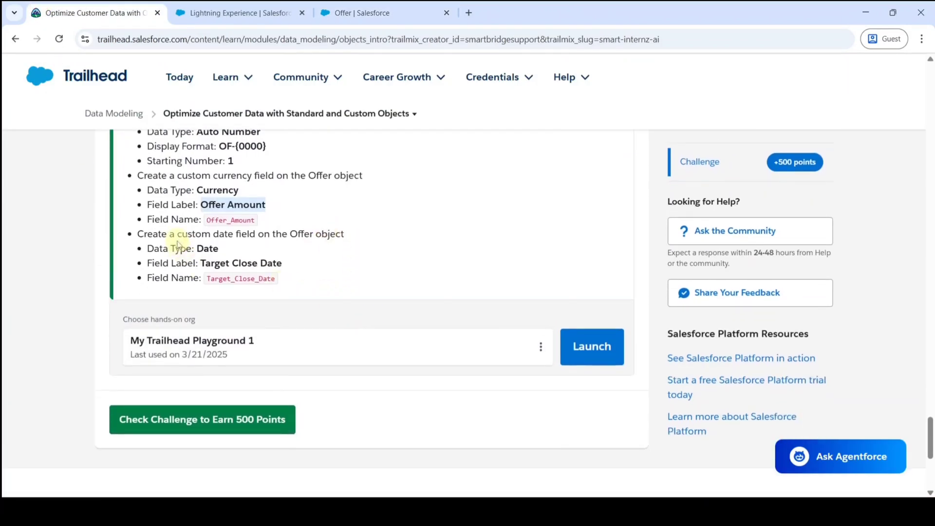
drag(176, 238, 263, 236)
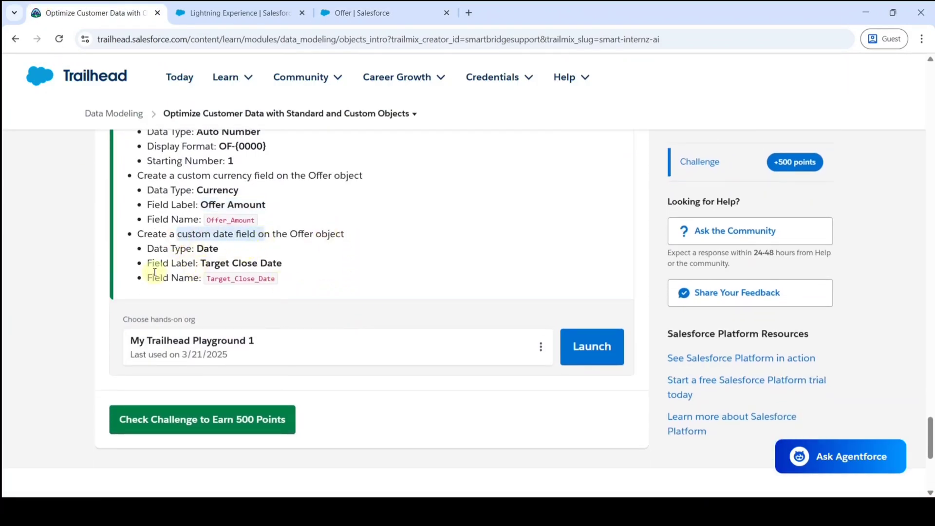
drag(202, 262, 285, 261)
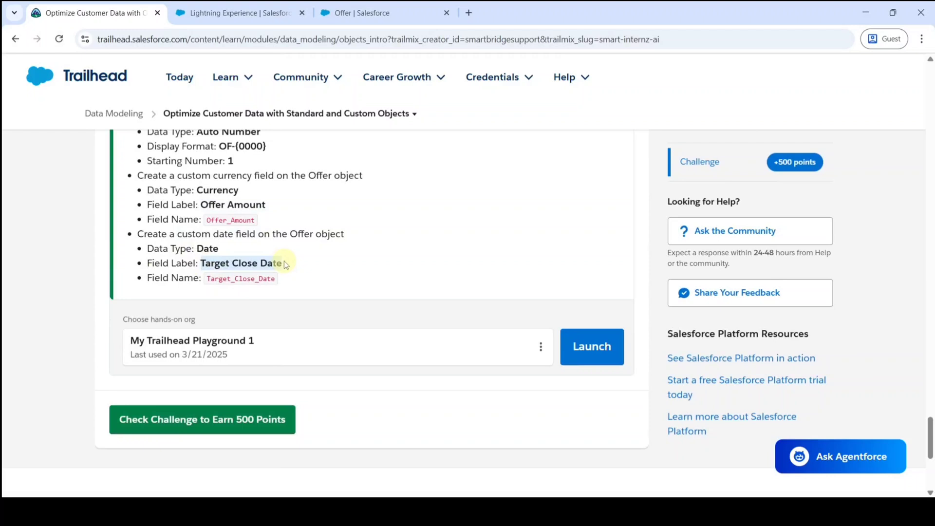
right_click(267, 261)
click(288, 276)
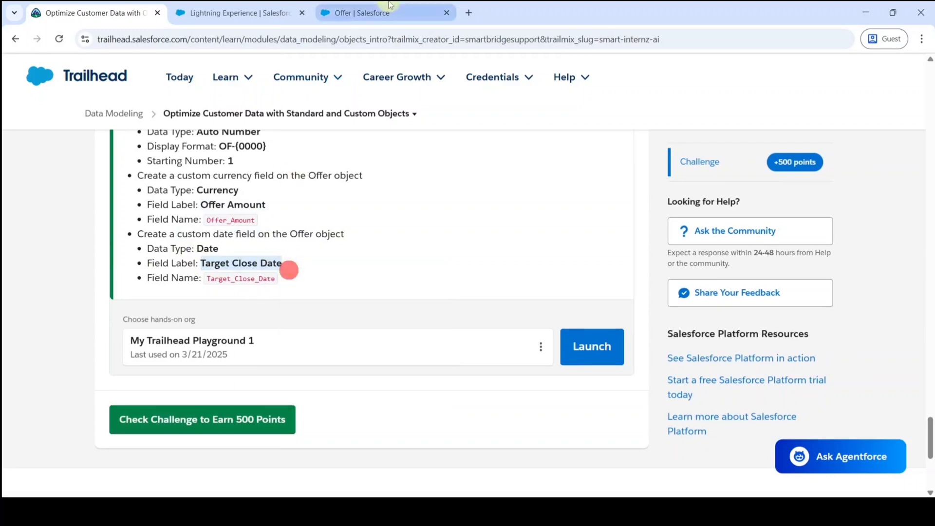
Choose Date as the new Offer field's data type.
click(361, 13)
scroll(295, 304, down, 1)
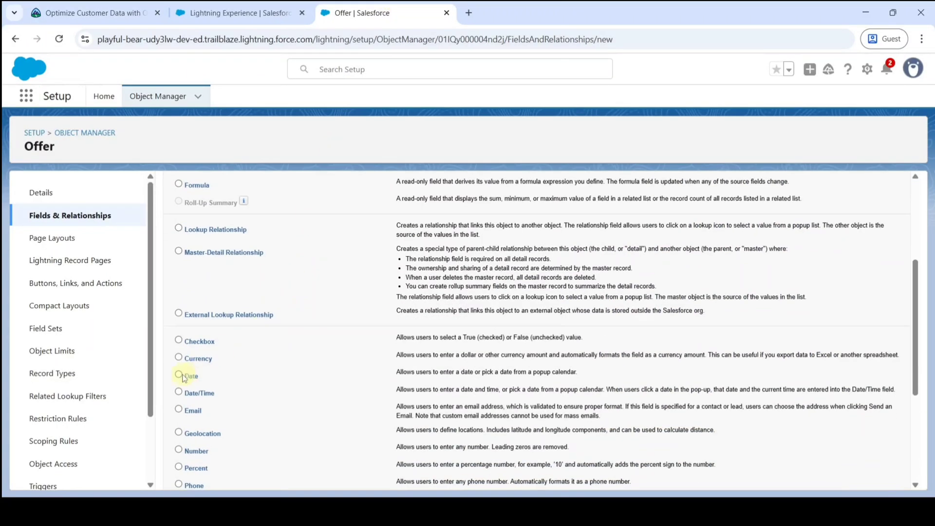
click(179, 375)
scroll(829, 357, up, 3)
click(866, 250)
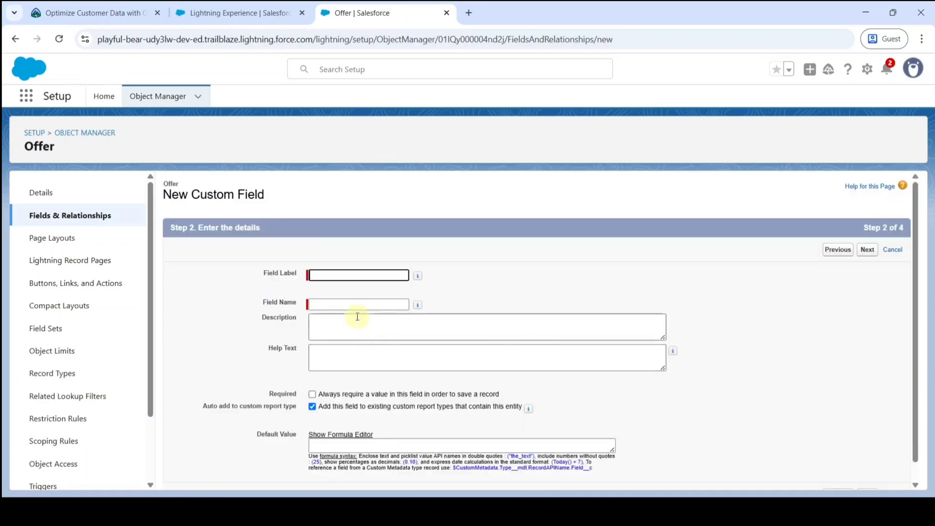
Label the field Target Close Date, keep default visibility and layout, and save it.
click(336, 273)
key(ctrl+v)
triple_click(489, 267)
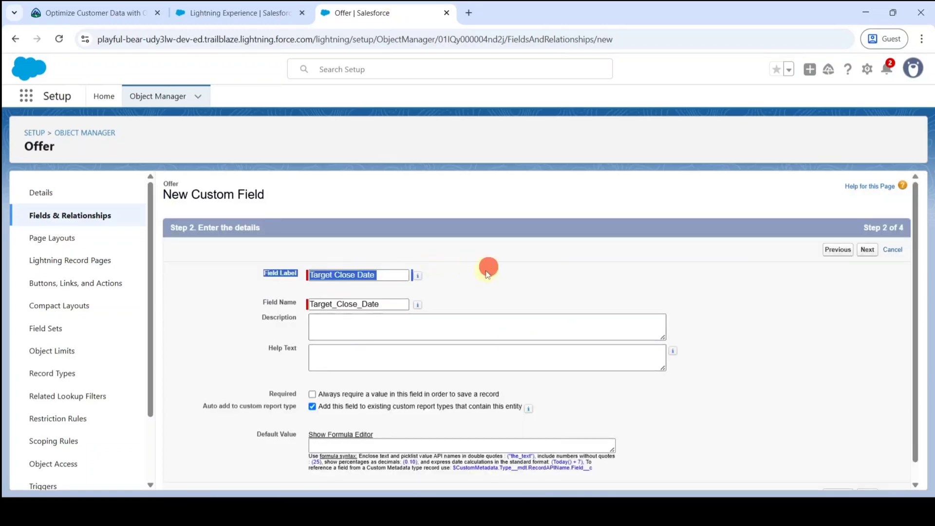
click(755, 291)
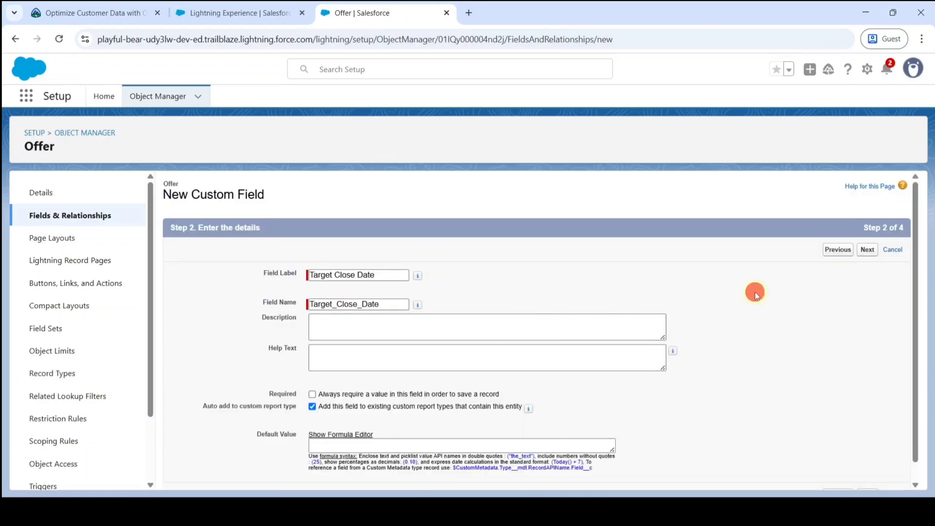
click(867, 249)
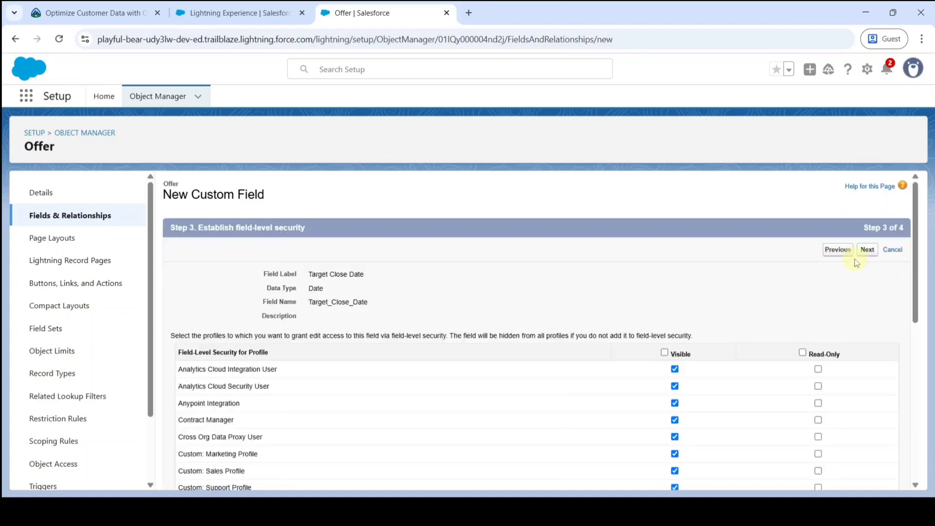
click(867, 250)
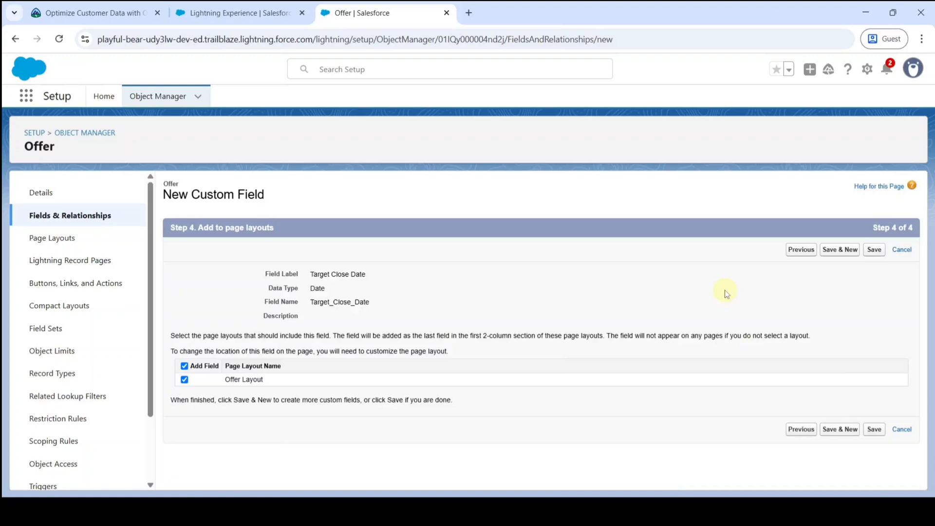
click(874, 250)
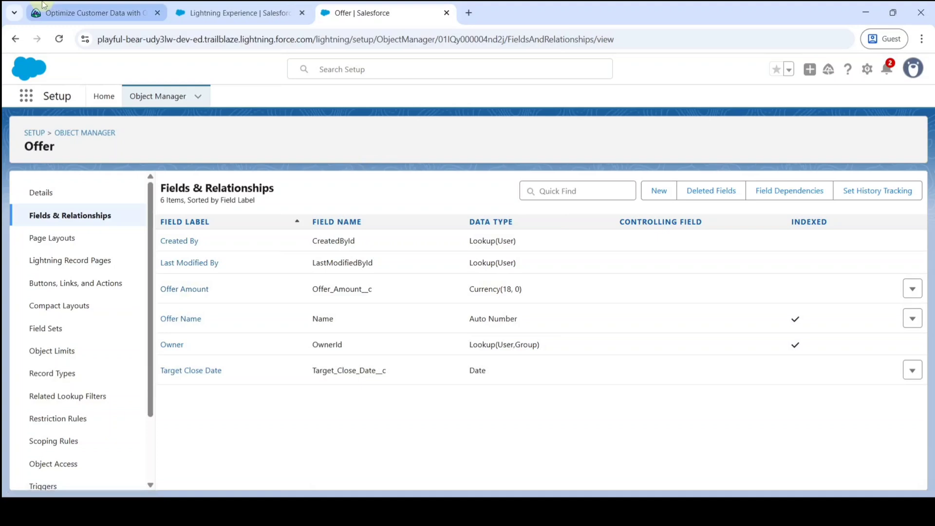
Run Check Challenge on Trailhead to verify the Offer object for 500 points.
click(66, 6)
scroll(263, 228, down, 2)
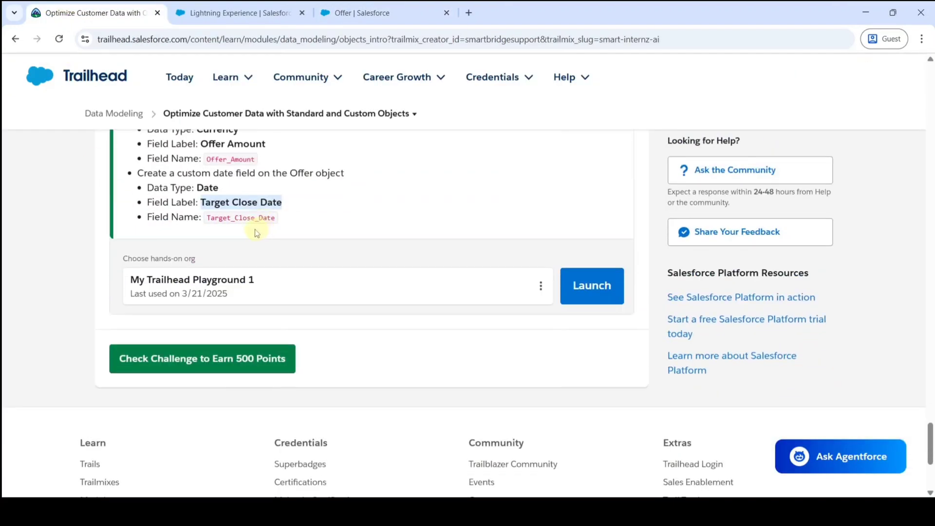
click(184, 359)
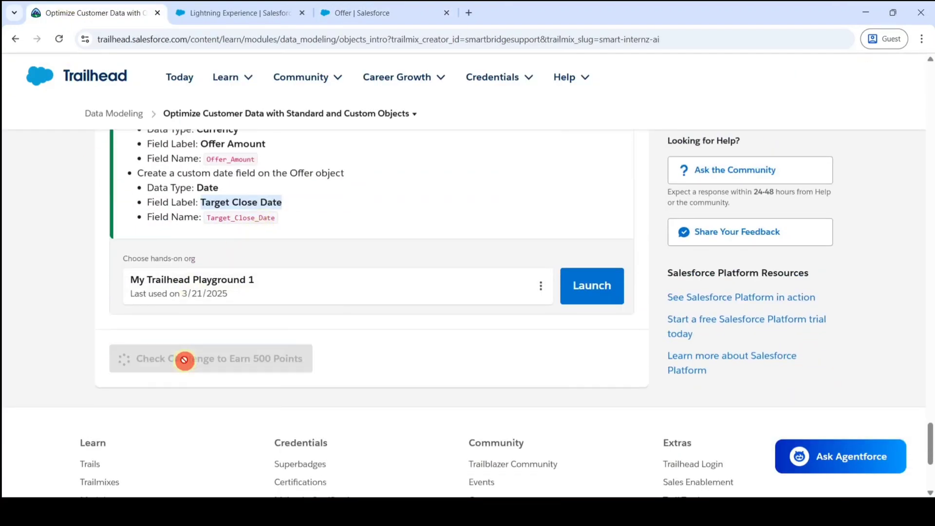